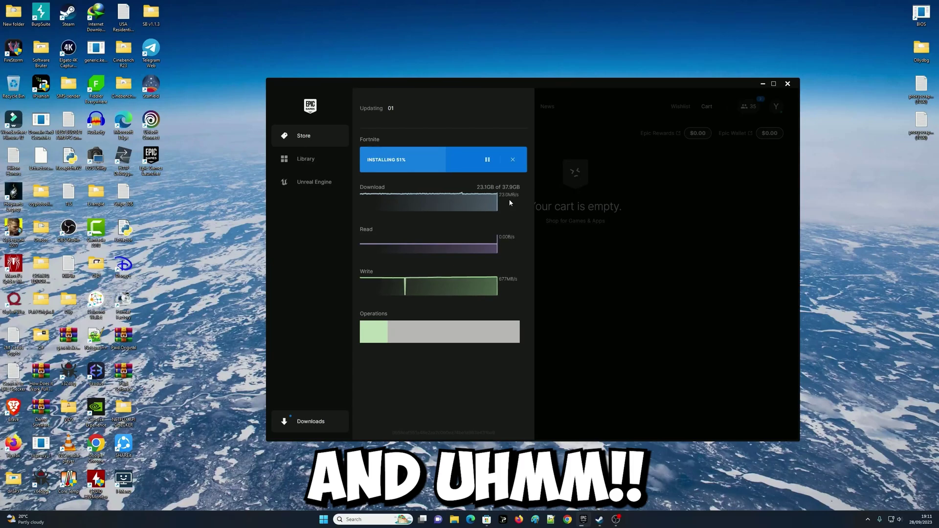
Drag the Epic Games Launcher window slightly left while Fortnite keeps installing
drag(579, 87, 543, 90)
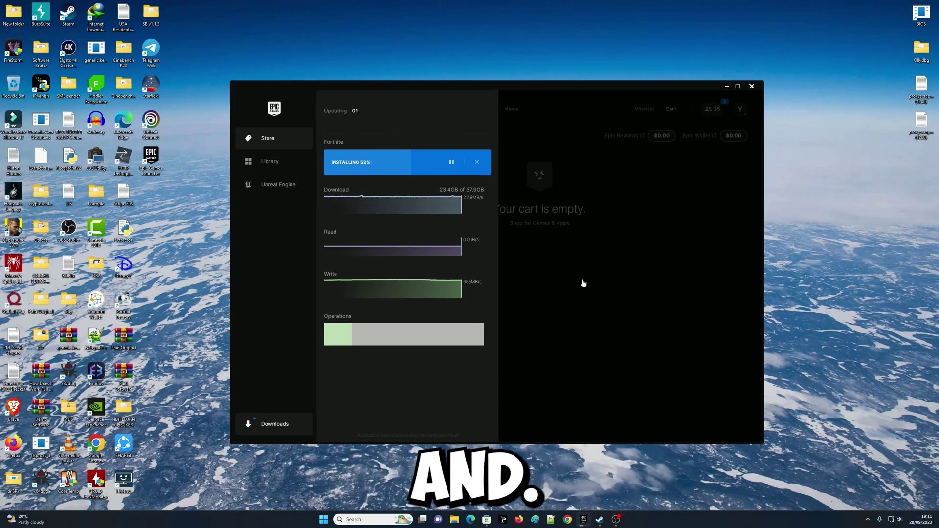
Open the Steam library, view Starfield, and expand the FAVORITES collection
click(600, 519)
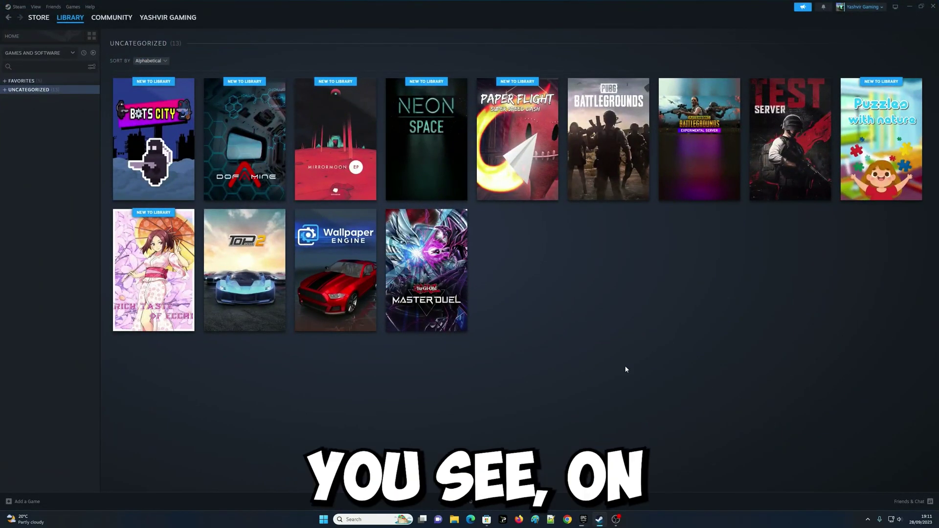
click(22, 81)
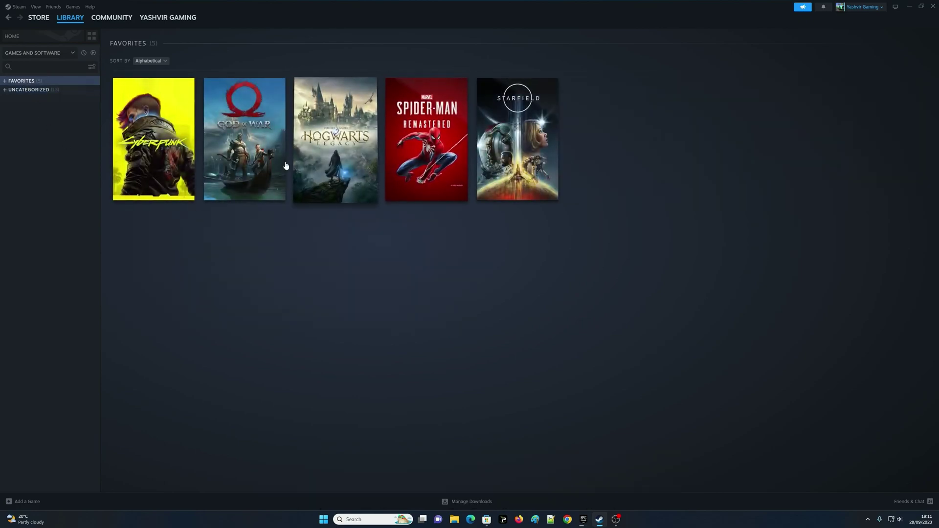
click(520, 166)
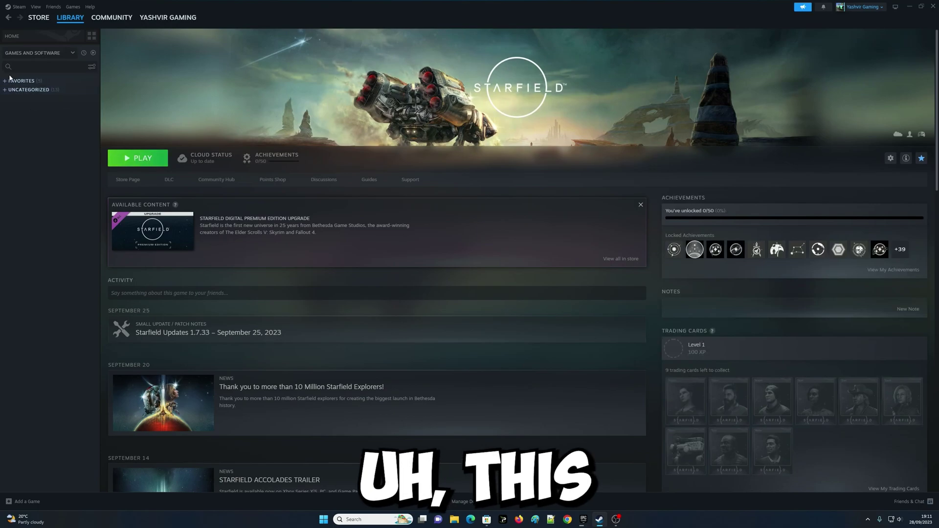
click(22, 81)
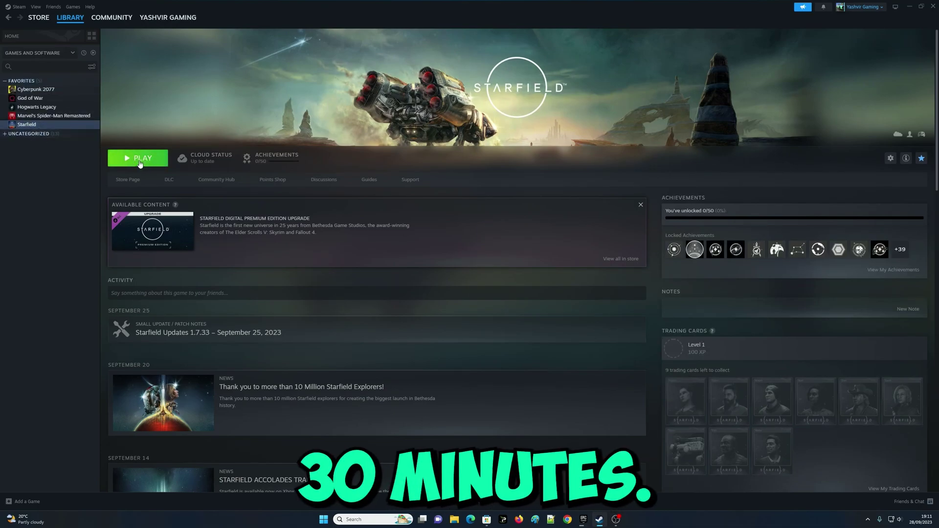
Browse the Spider-Man Remastered, Hogwarts Legacy, God of War and Cyberpunk 2077 pages
click(53, 116)
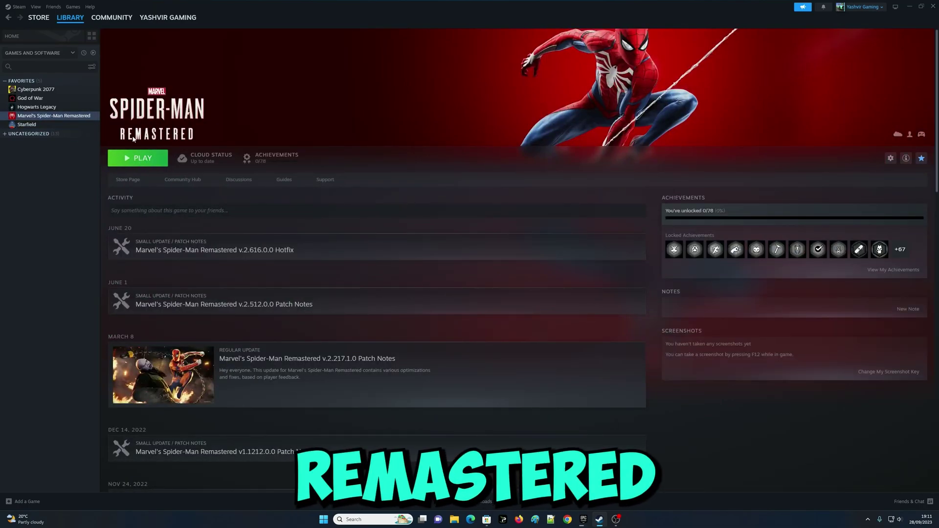
click(60, 106)
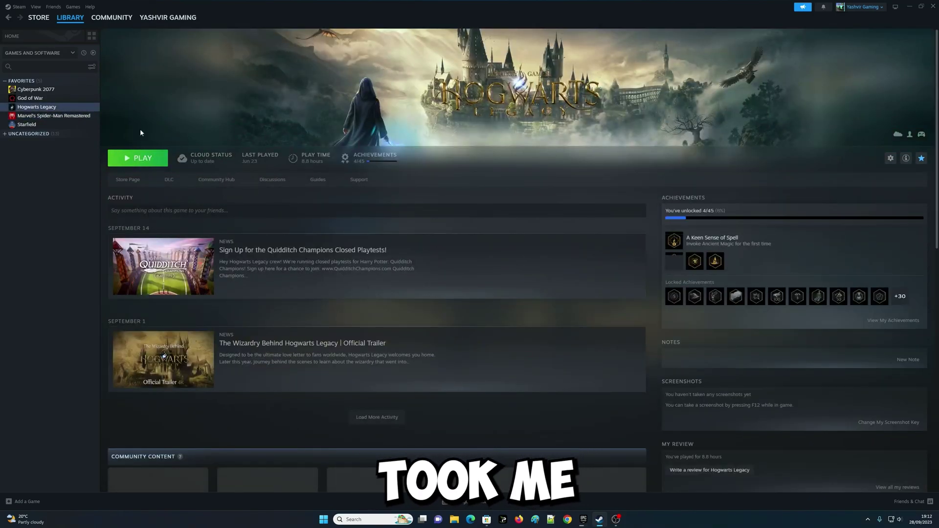
click(31, 98)
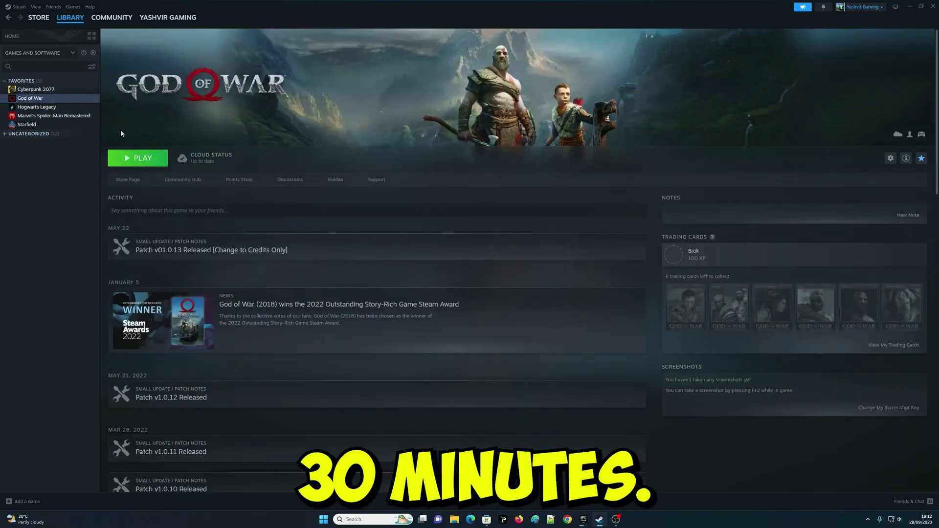
click(36, 89)
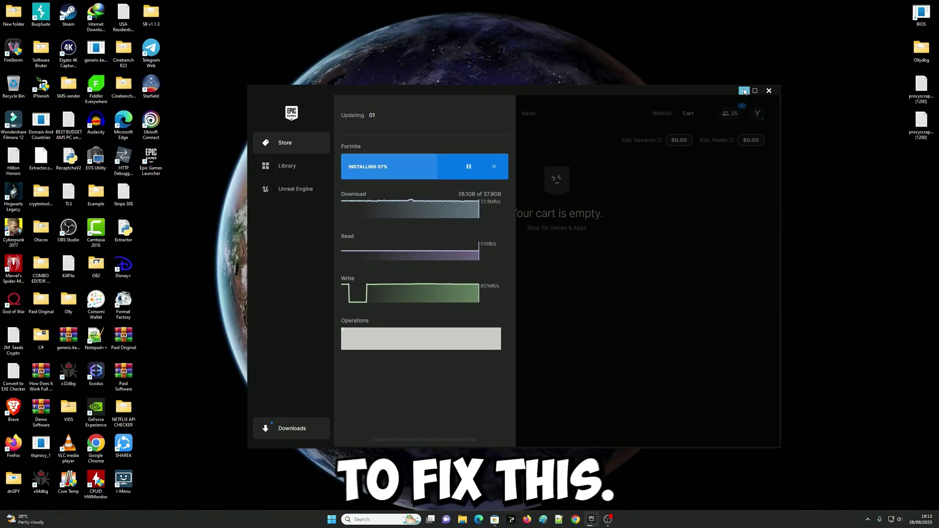
Pause the Fortnite download at 58% and close the Epic Games Launcher window
click(473, 171)
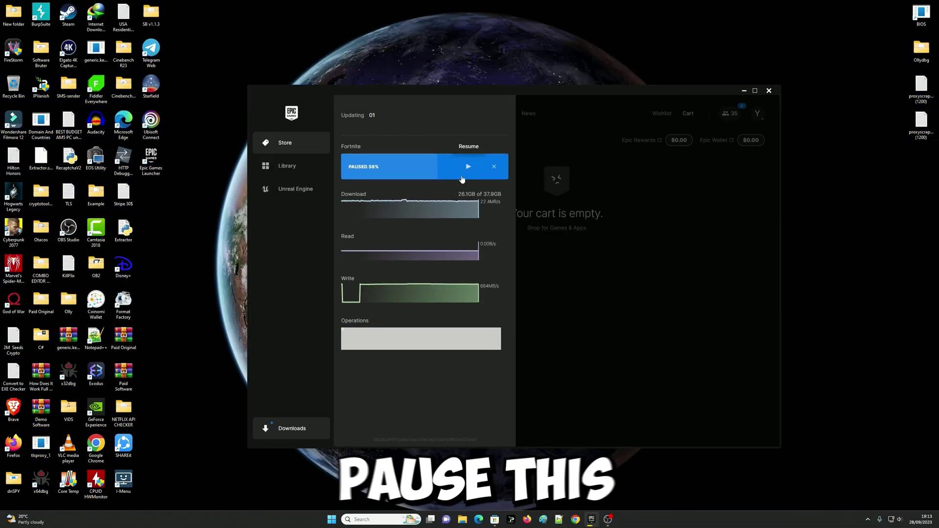
click(769, 92)
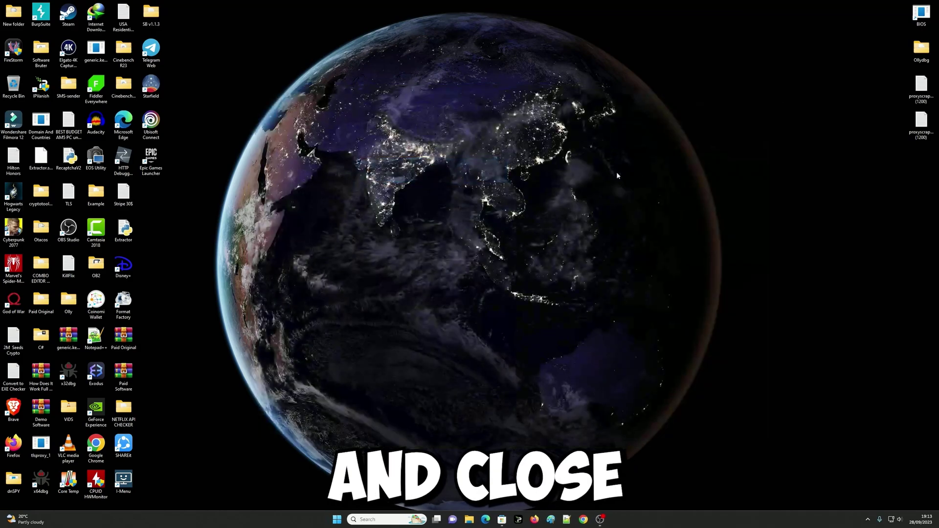
right_click(607, 174)
click(629, 207)
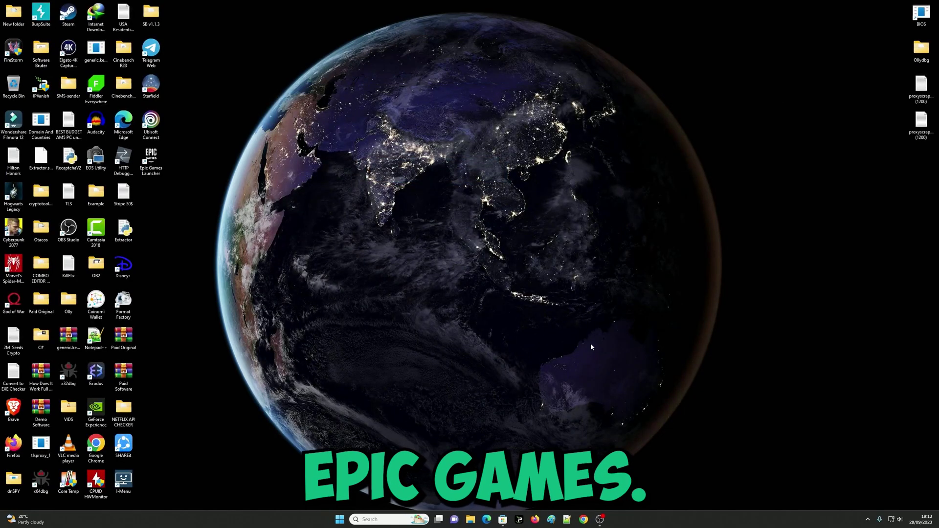
Open the Roaming AppData folder by running %appdata% from the Run dialog
key(super+r)
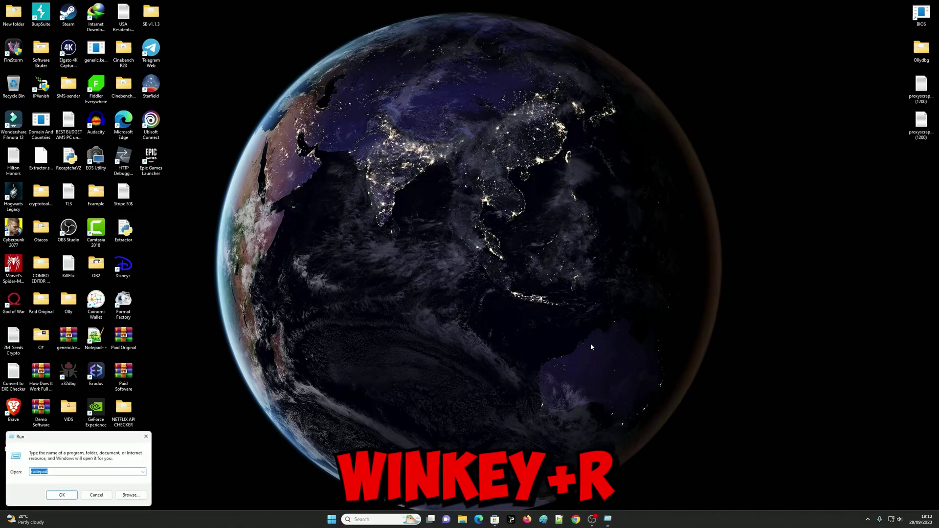
drag(89, 440, 548, 240)
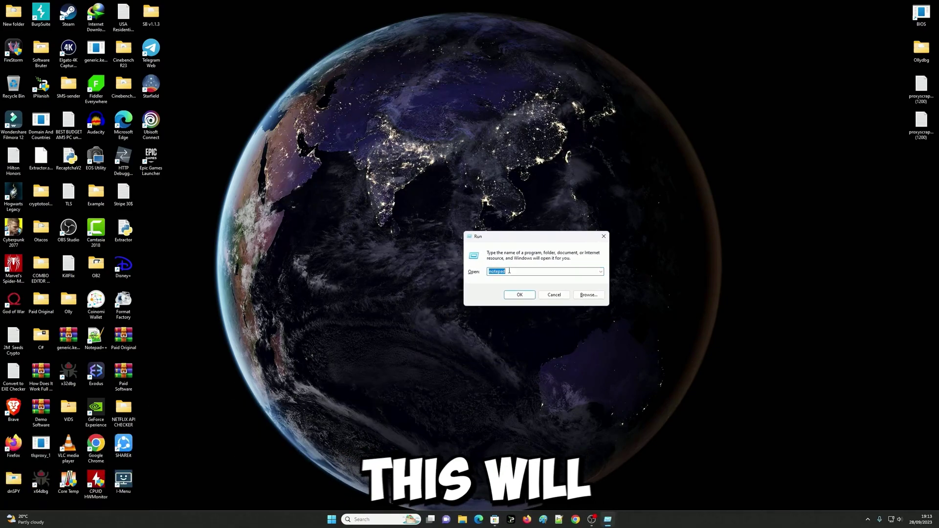
text(%)
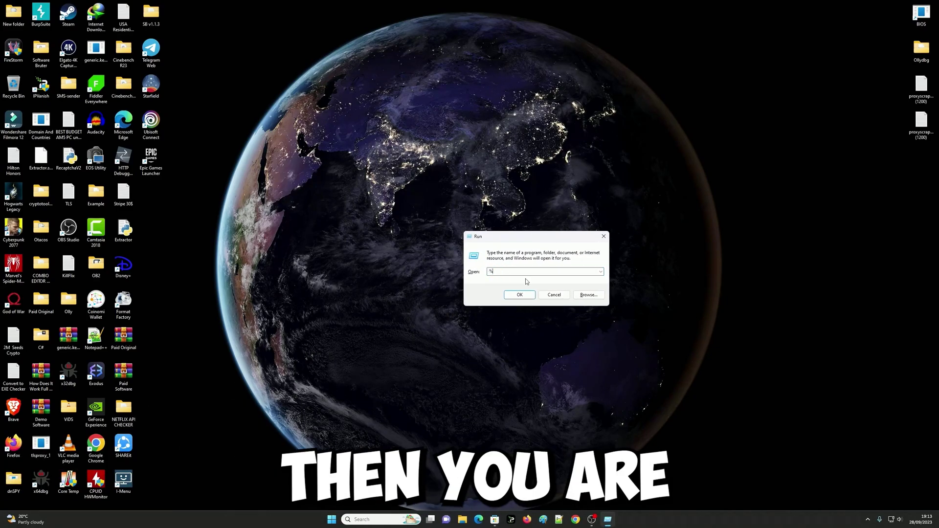
text(appe)
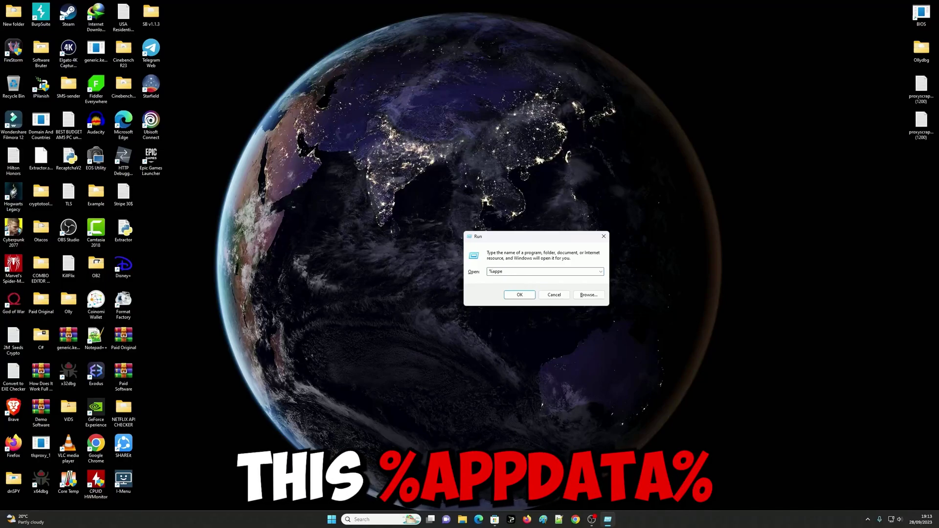
key(BackSpace)
text(data%)
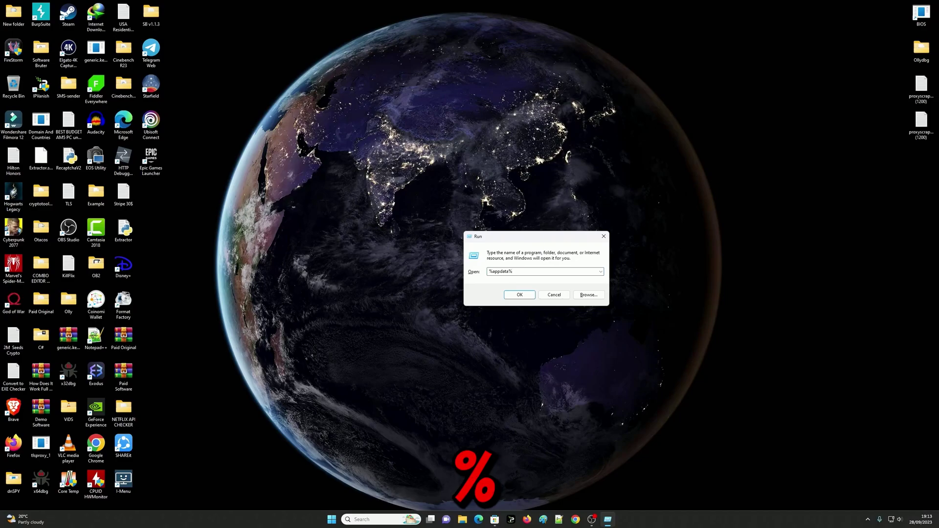
click(520, 295)
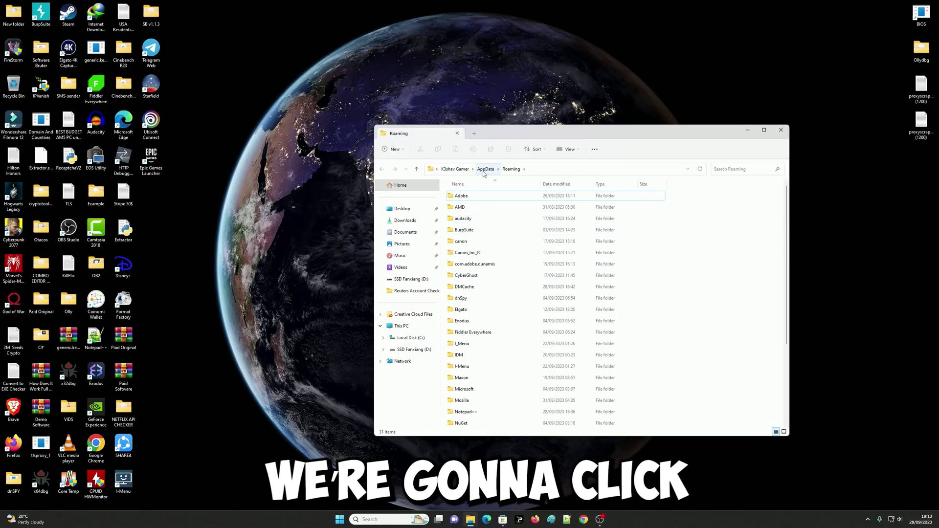
Navigate to AppData\Local\EpicGamesLauncher\Saved\Config\Windows and bring up Engine's context menu
click(487, 171)
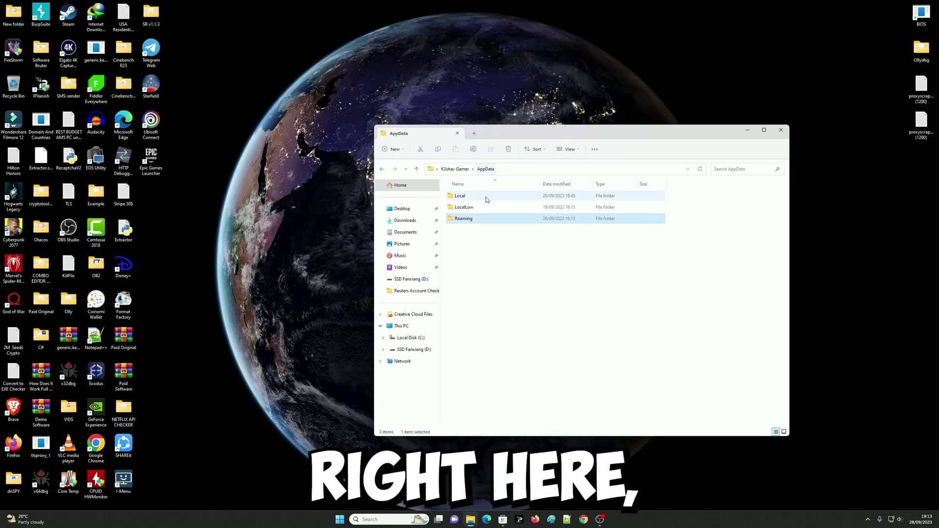
double_click(463, 196)
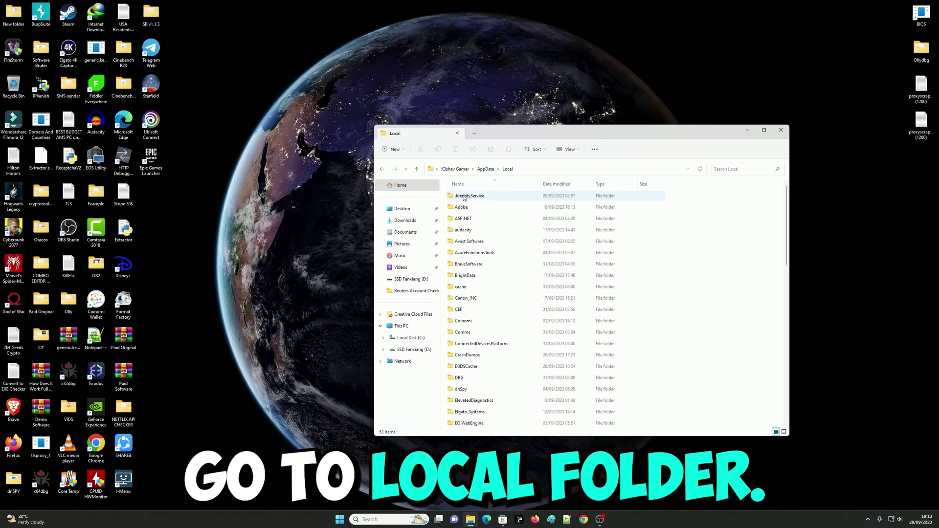
scroll(474, 294, down, 3)
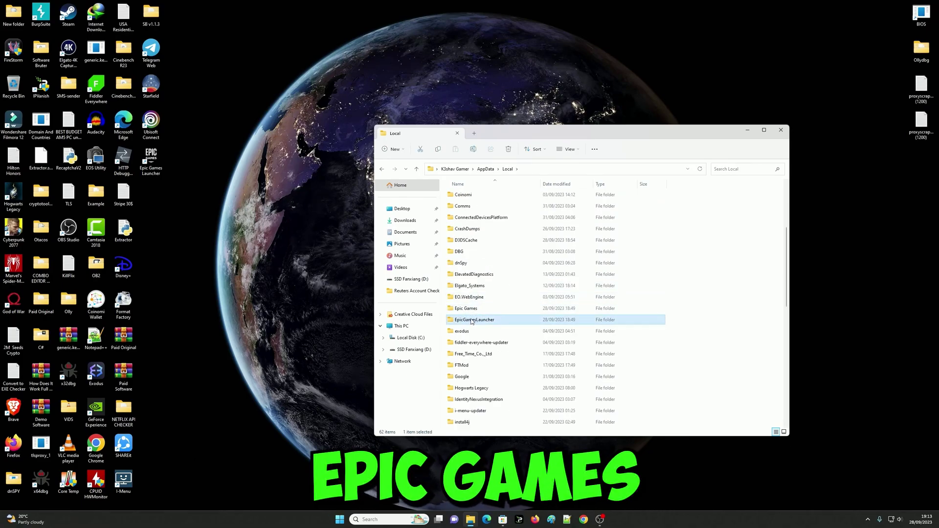
double_click(469, 320)
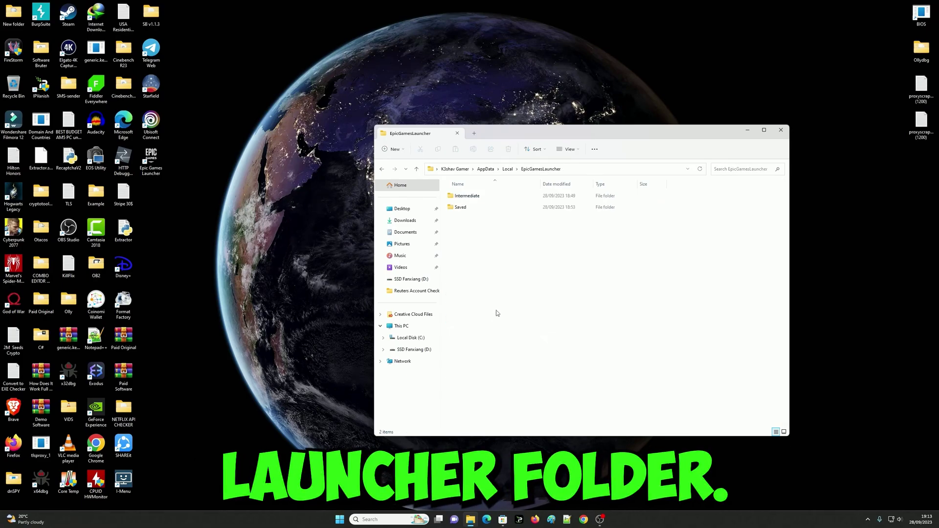
double_click(463, 207)
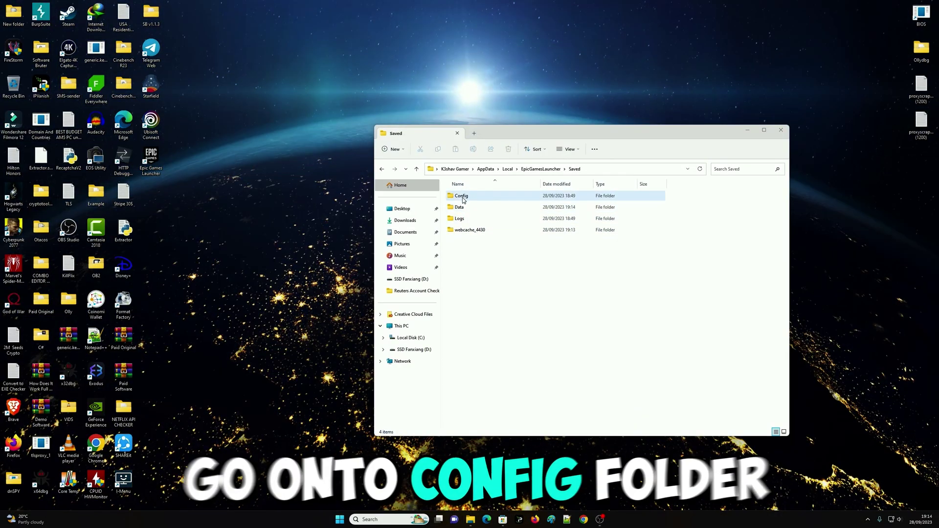
double_click(464, 196)
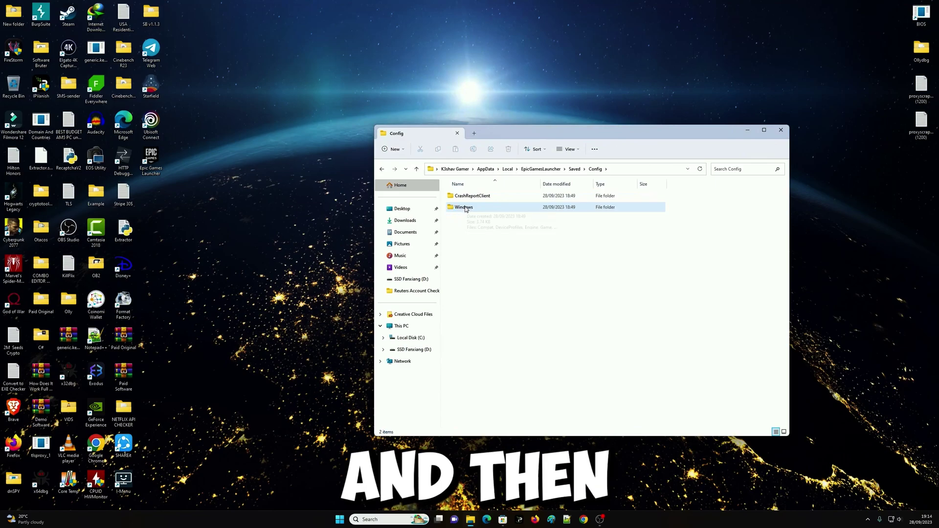
double_click(465, 208)
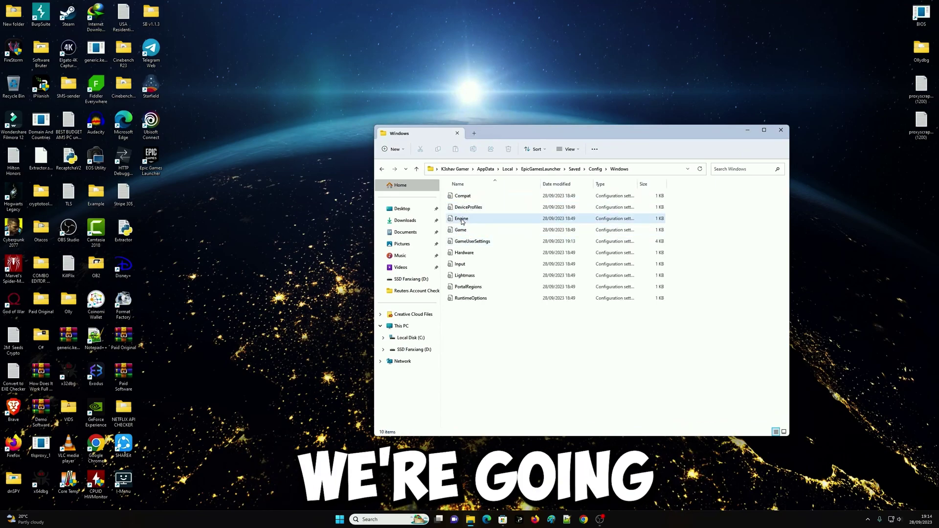
click(463, 221)
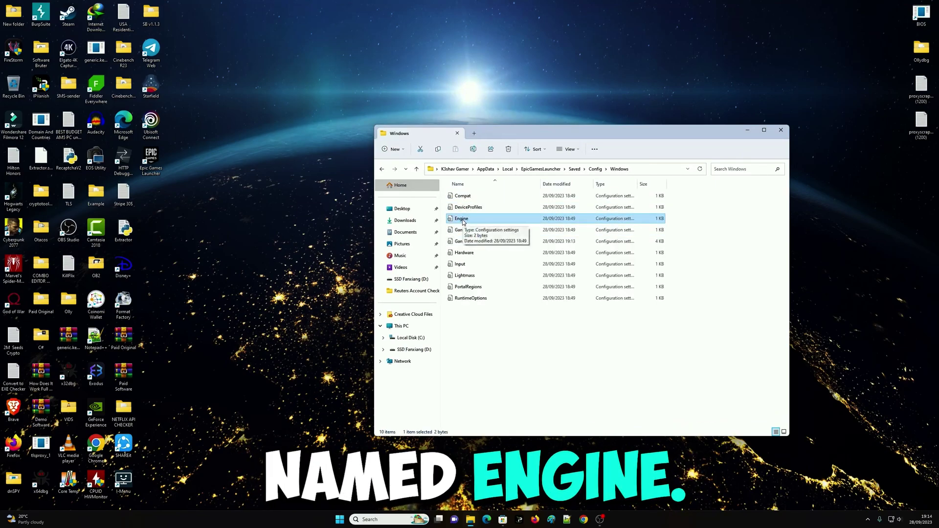
right_click(463, 222)
mouse_move(492, 254)
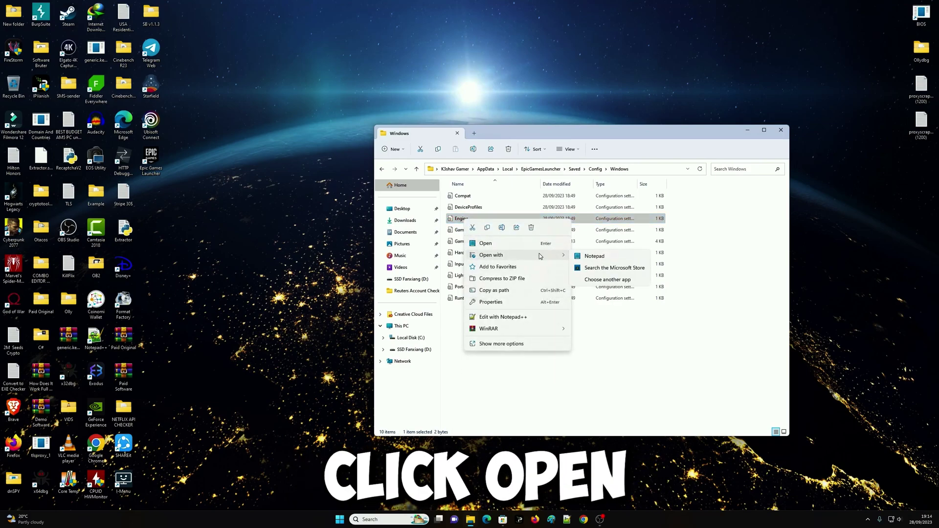
Open Engine in Notepad and paste in the HTTP and Portal.BuildPatch settings
click(593, 258)
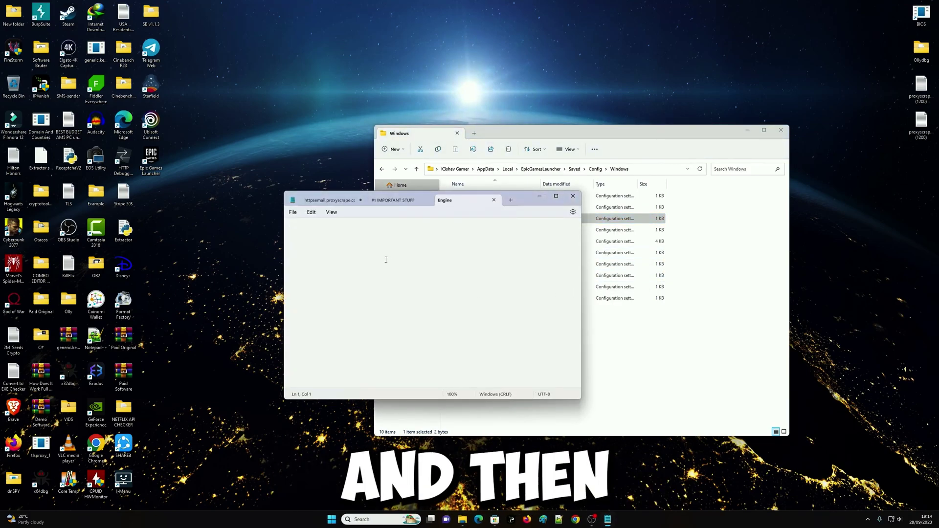
right_click(386, 260)
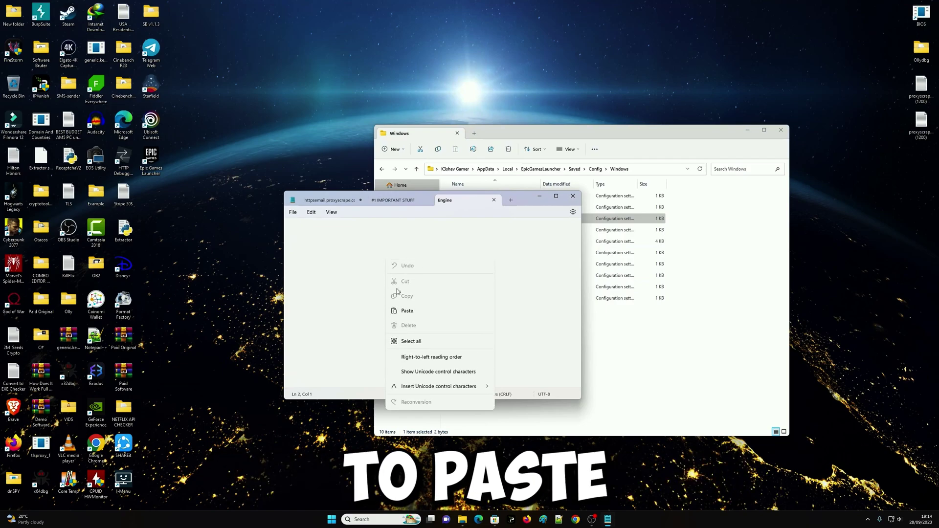
click(409, 314)
Save the Engine config file and close Notepad
key(ctrl+a)
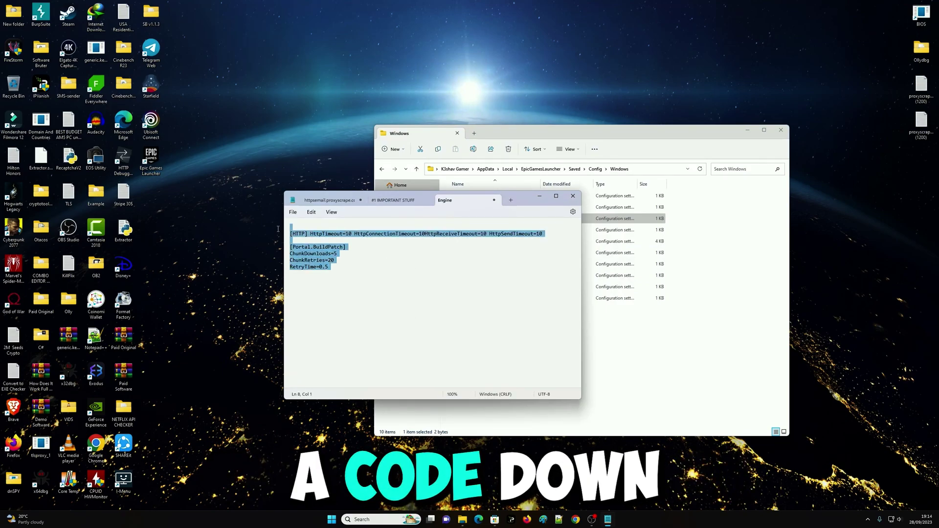
drag(398, 287, 296, 217)
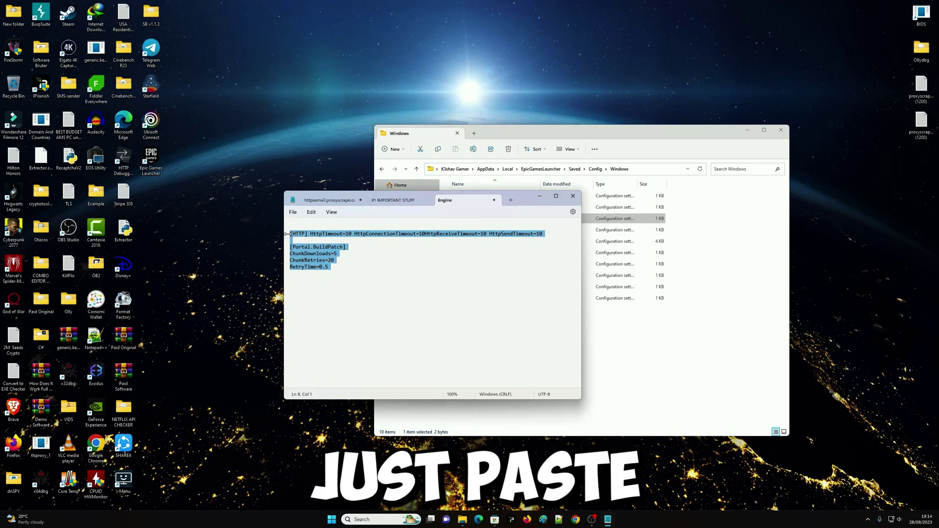
click(296, 216)
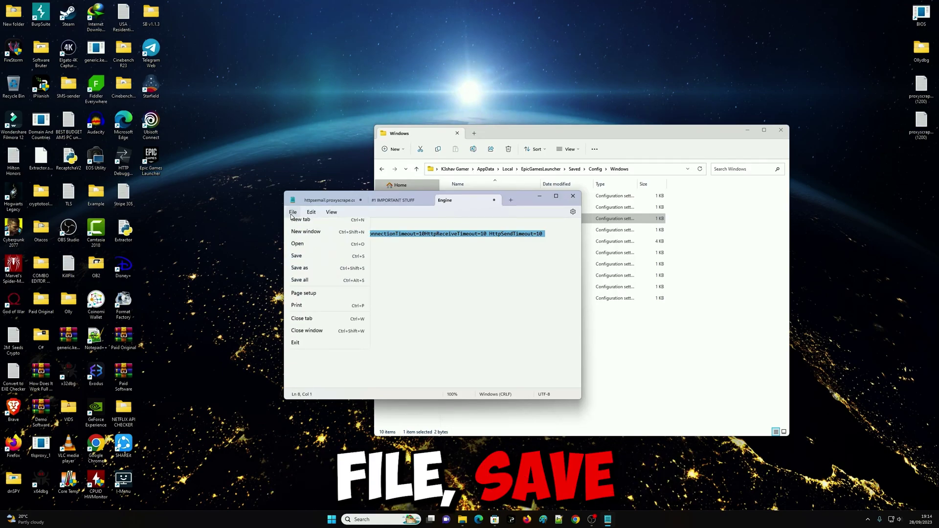
click(320, 268)
click(403, 282)
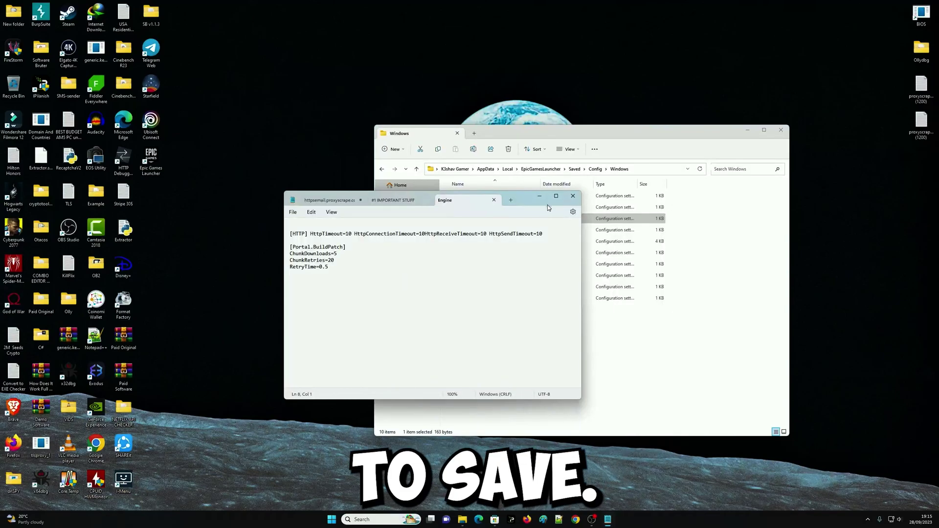
click(573, 196)
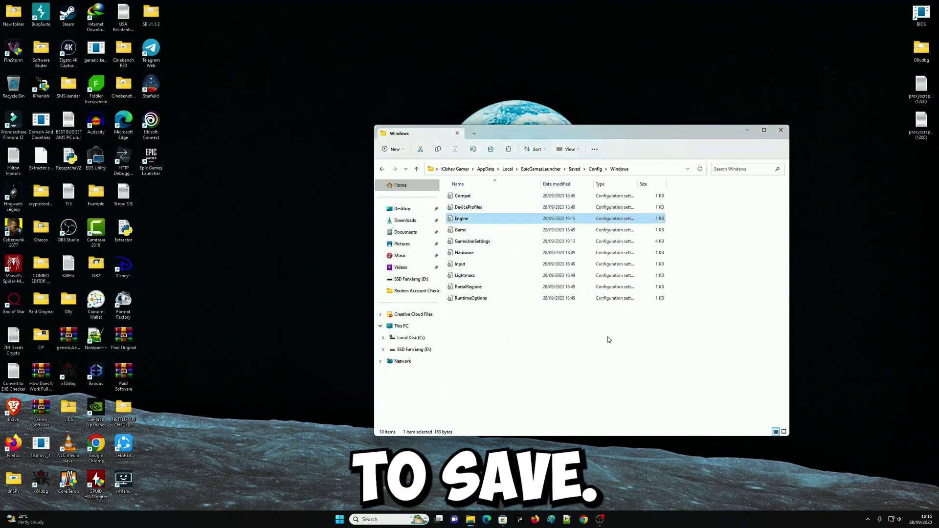
Close the Explorer window and reopen Epic Games Launcher from the system tray
click(782, 131)
click(868, 519)
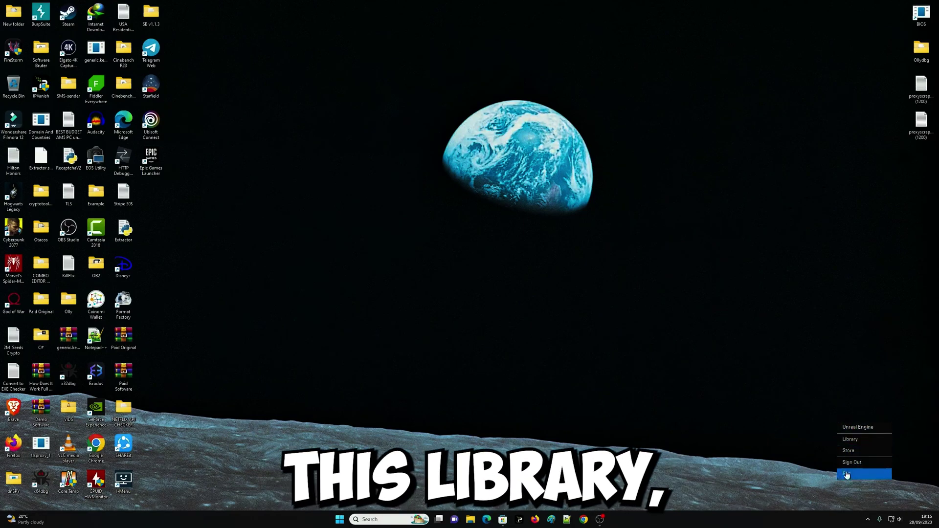
click(854, 444)
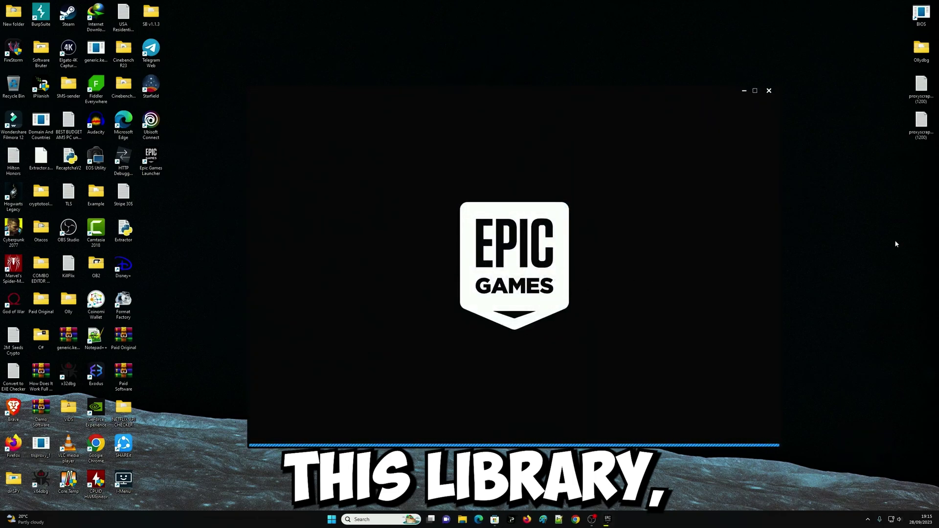
right_click(855, 237)
click(828, 242)
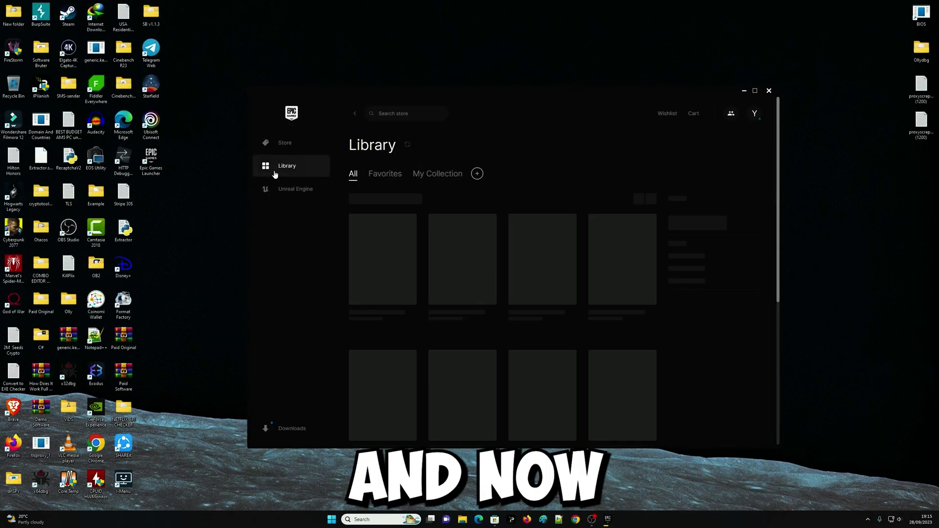
Resume the paused Fortnite download from the Downloads list
click(297, 435)
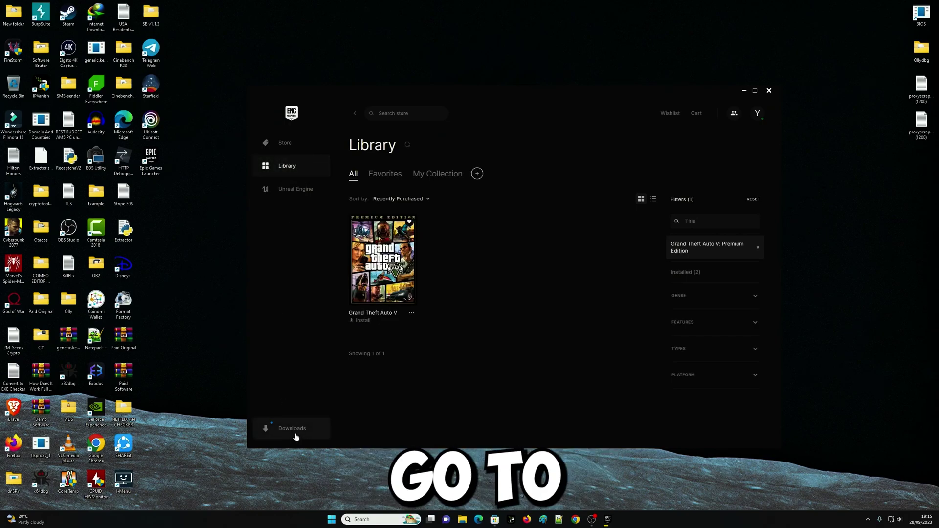
click(467, 168)
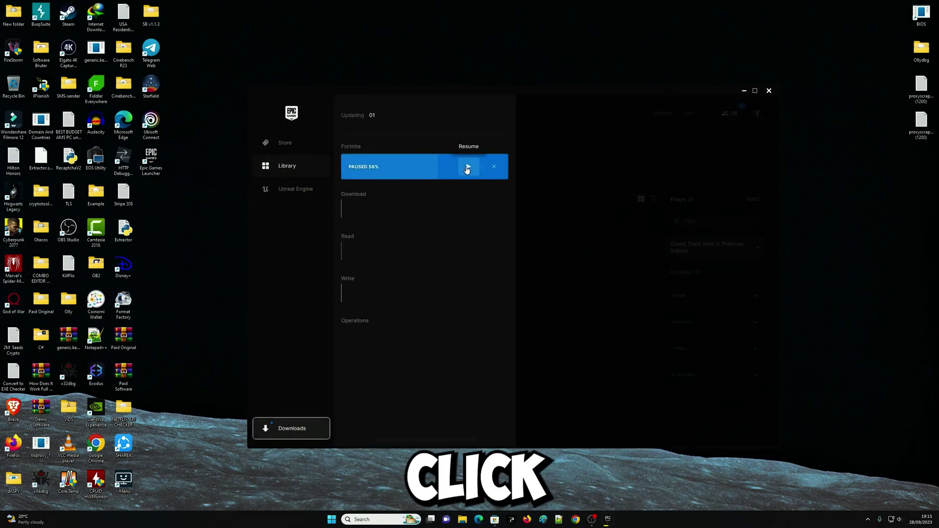
right_click(836, 250)
mouse_move(538, 93)
mouse_down()
mouse_move(527, 65)
mouse_move(543, 73)
mouse_up()
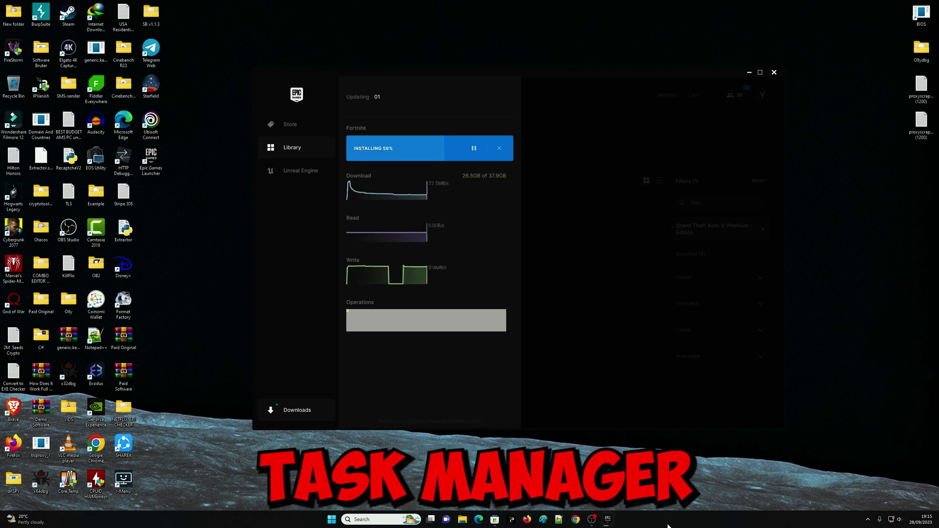
Open Task Manager with Ctrl+Shift+Esc and move it to the right
right_click(332, 520)
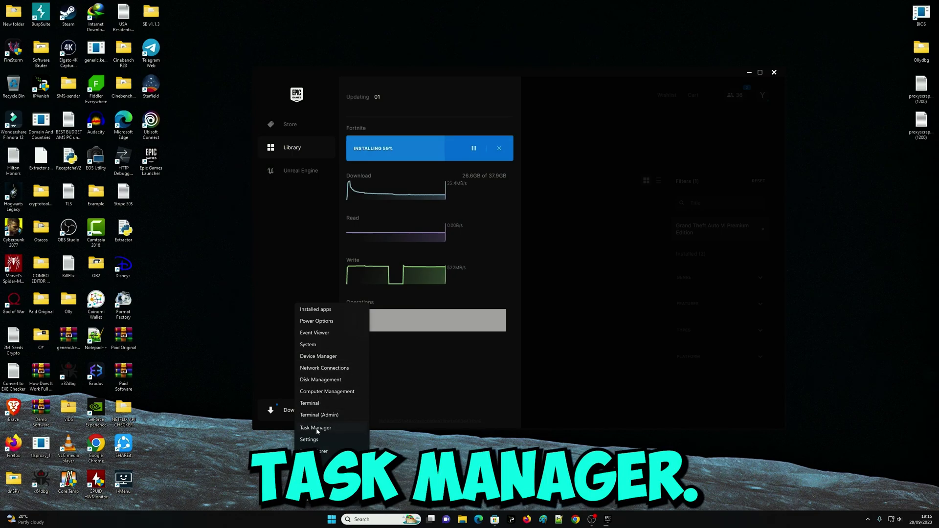
key(Escape)
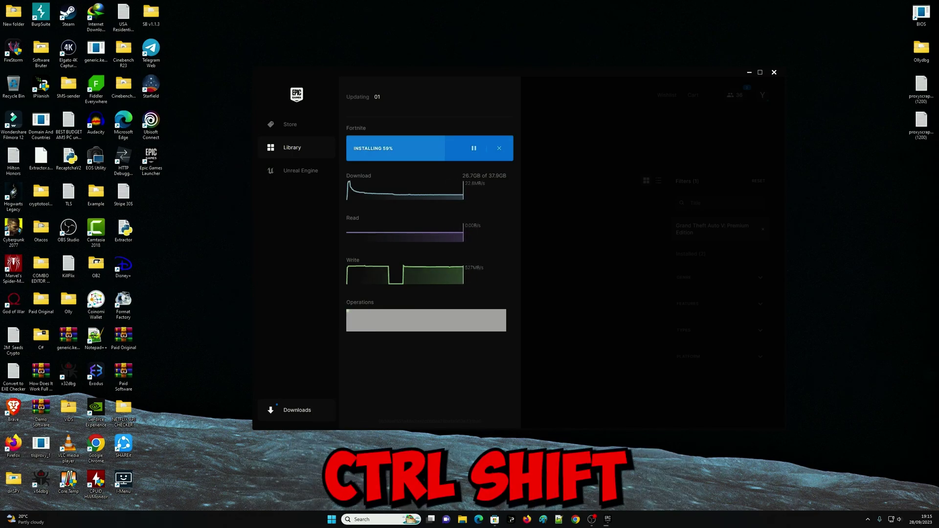
key(ctrl+shift+Escape)
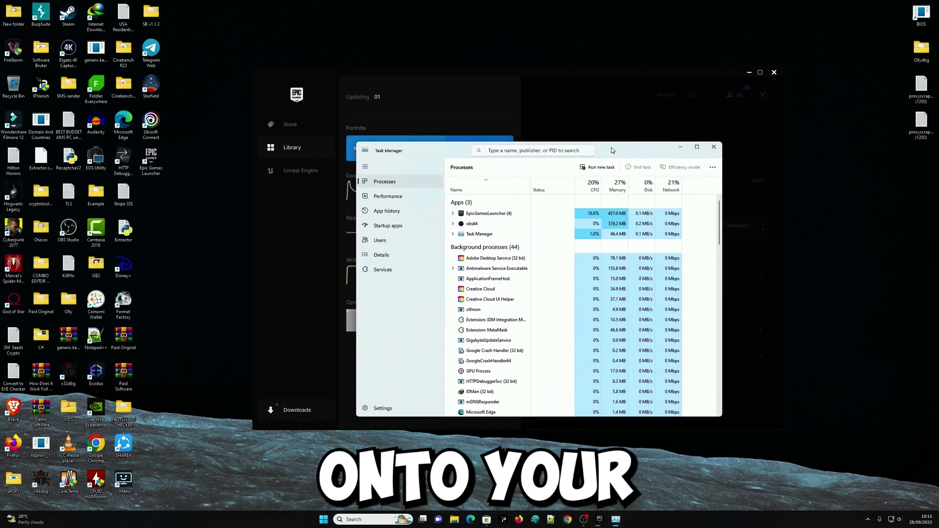
drag(282, 119, 646, 153)
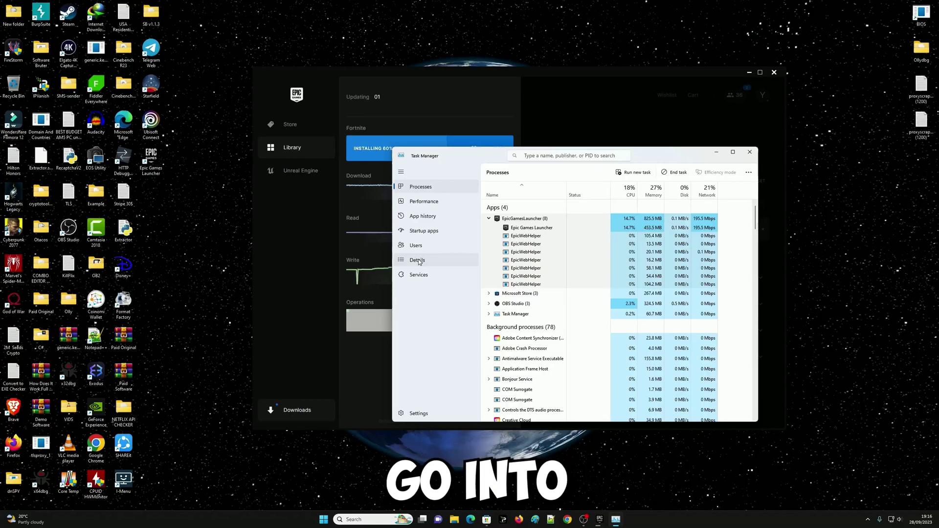
Set EpicGamesLauncher.exe priority to High in Details, then close Task Manager
click(418, 261)
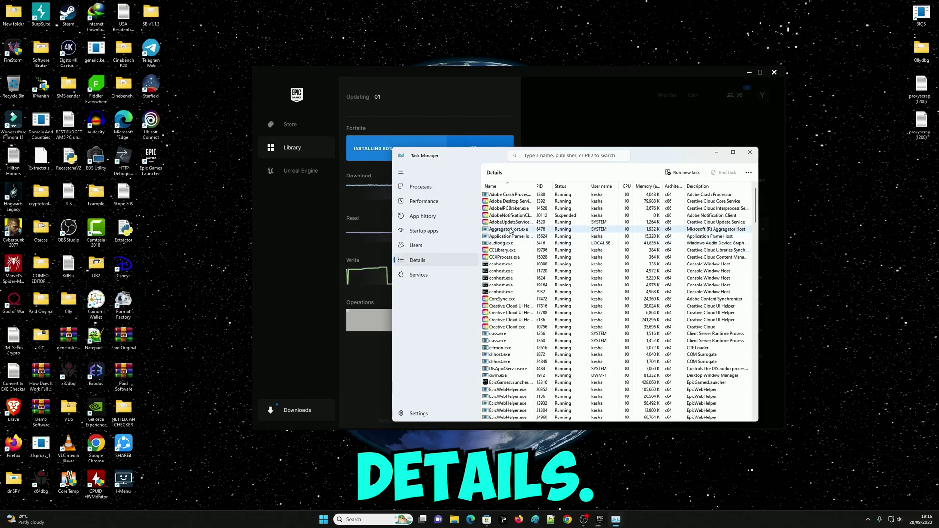
scroll(511, 274, down, 3)
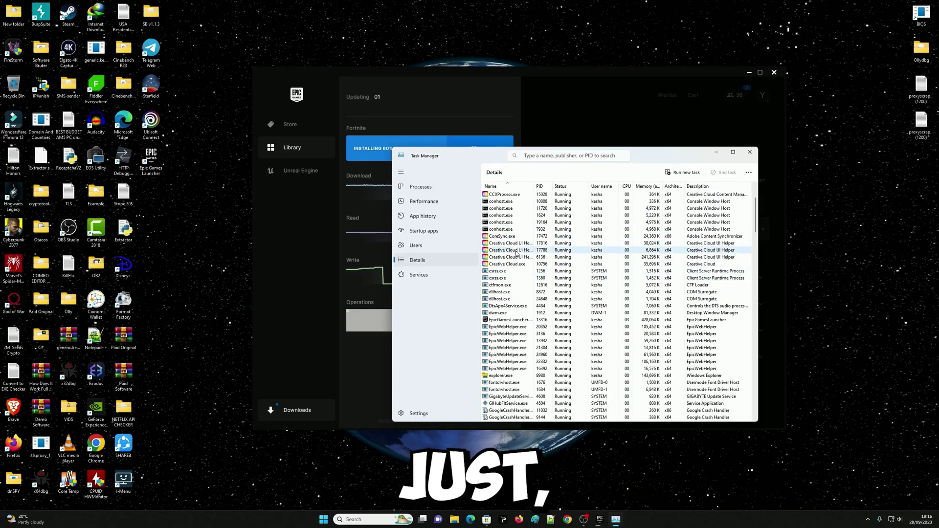
click(511, 321)
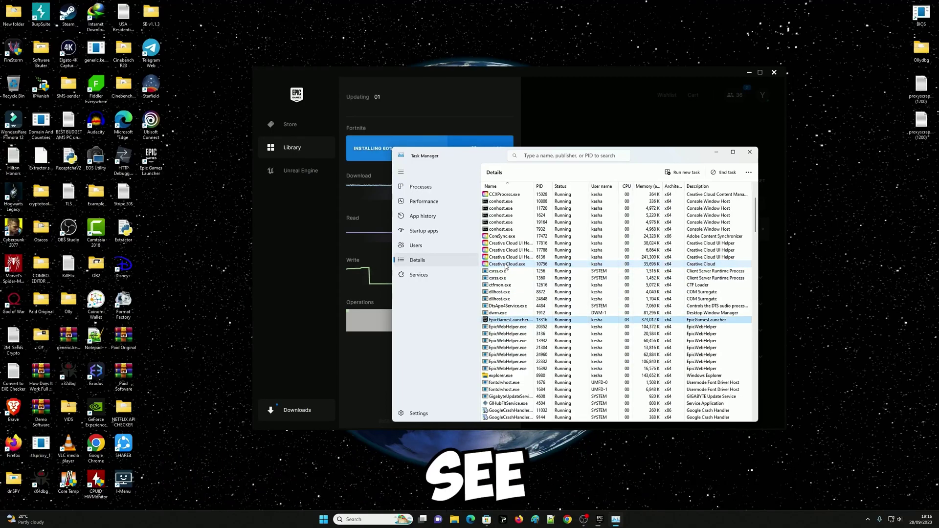
drag(535, 187, 548, 188)
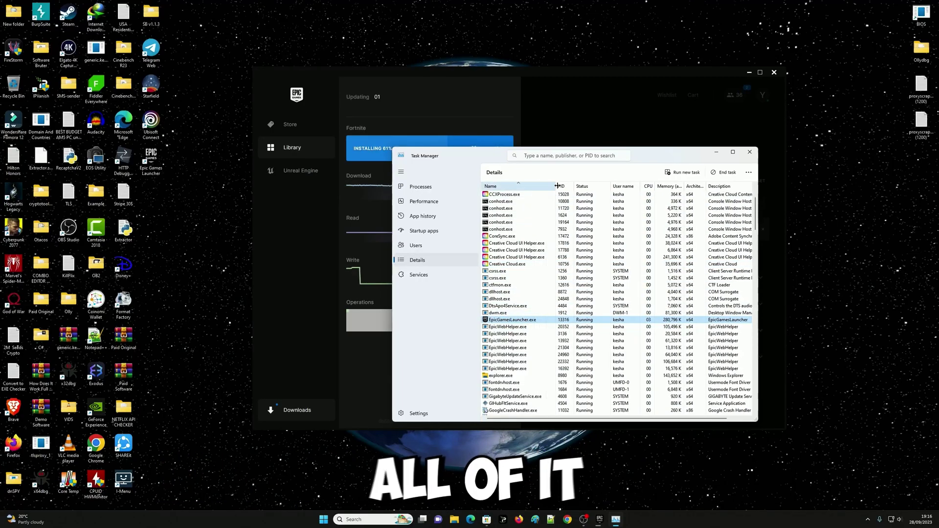
right_click(511, 321)
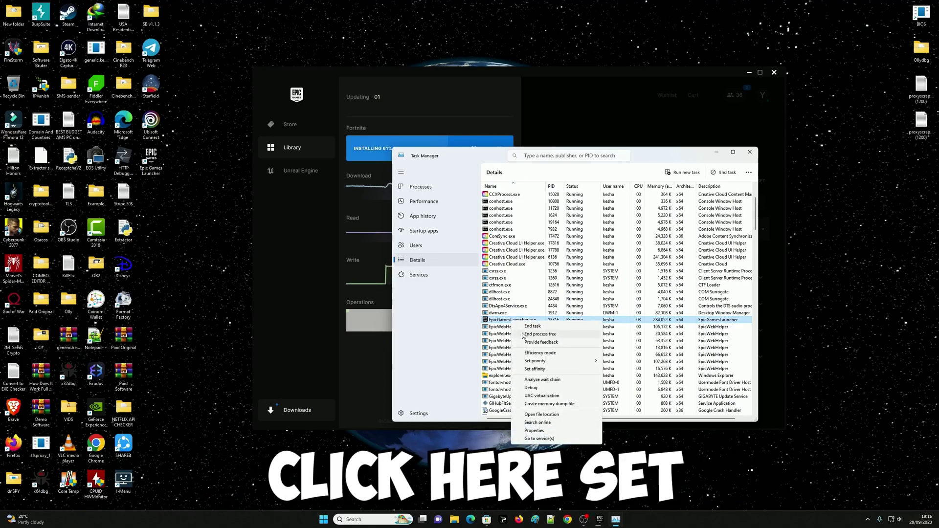
mouse_move(535, 361)
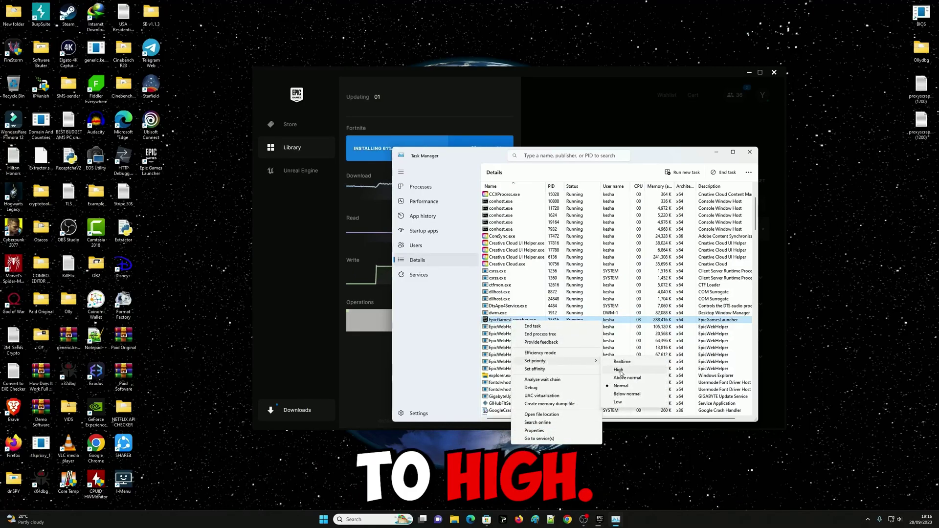
click(619, 370)
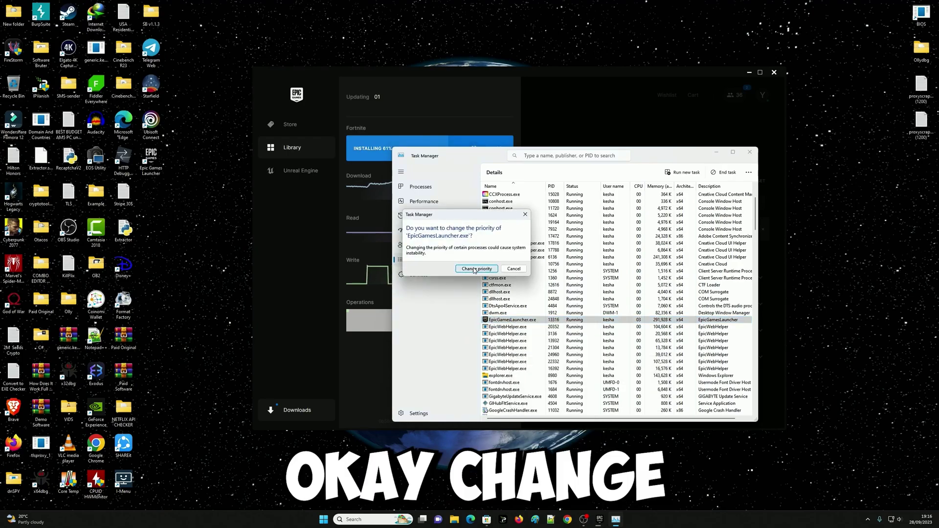
click(474, 269)
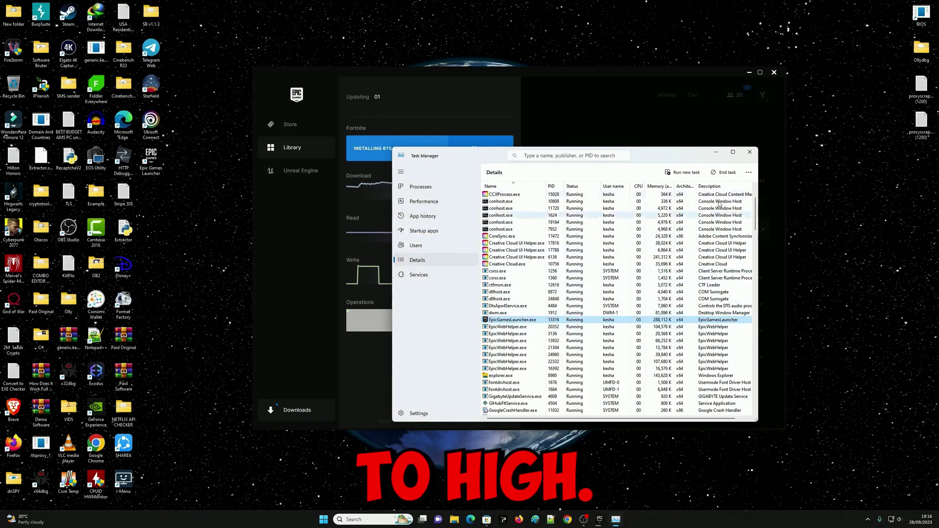
click(750, 153)
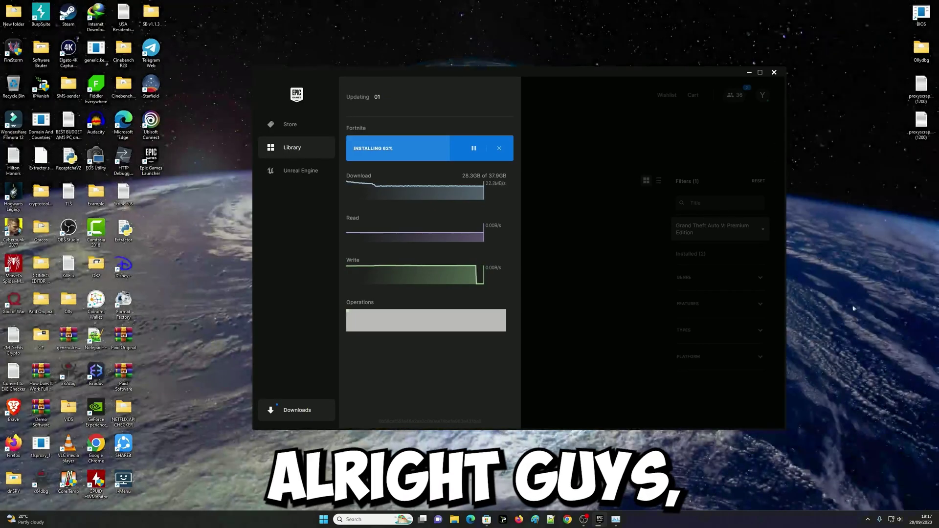
Hide the Epic Games Launcher window with Fortnite's install at 62%
click(748, 72)
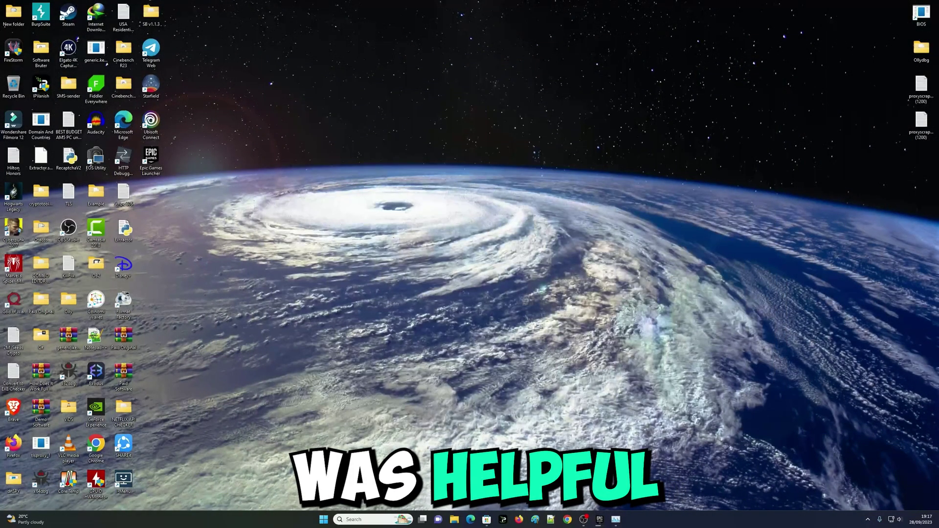